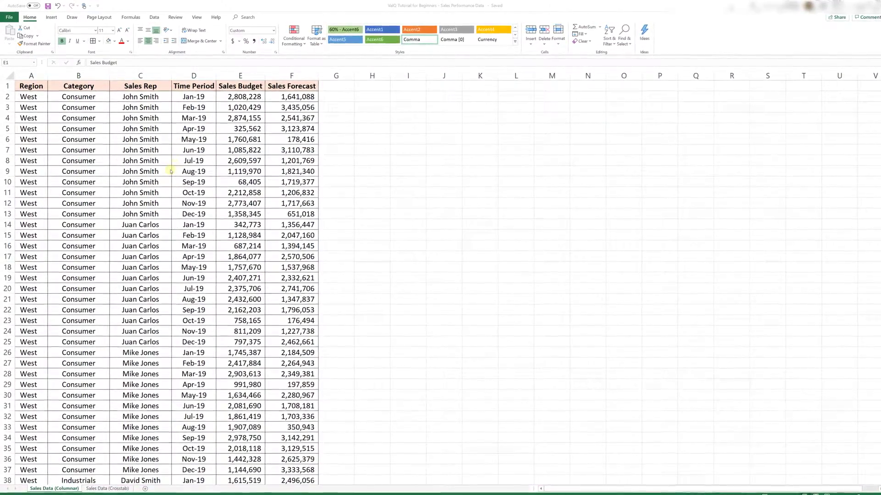
Review the Sales Budget, Forecast, Region, Category, Sales Rep and Time Period columns, then the data sources
{"action": "left_click_drag", "start_coordinate": [242, 76], "coordinate": [280, 76]}
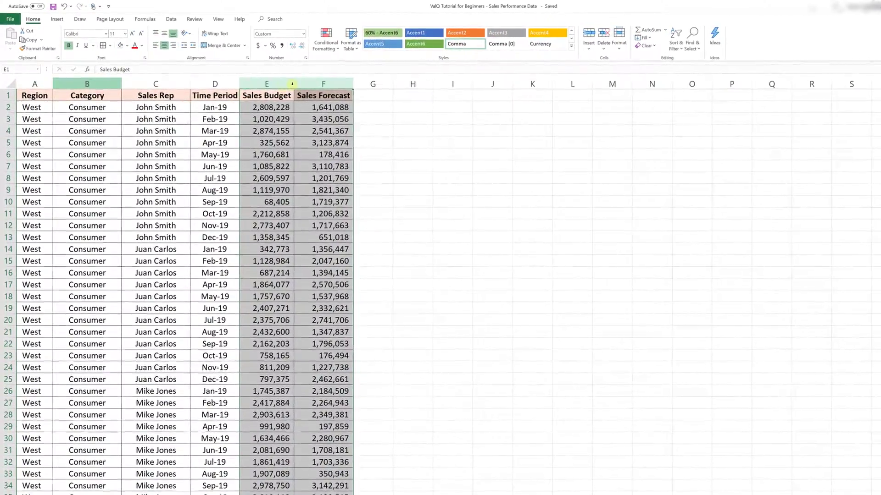
{"action": "left_click", "coordinate": [37, 79], "text": "ctrl"}
{"action": "left_click", "coordinate": [89, 85]}
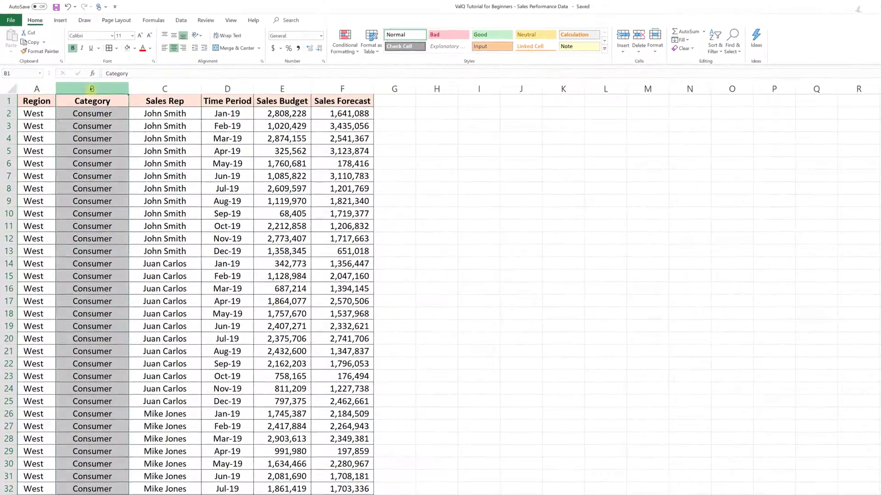
{"action": "left_click", "coordinate": [144, 90]}
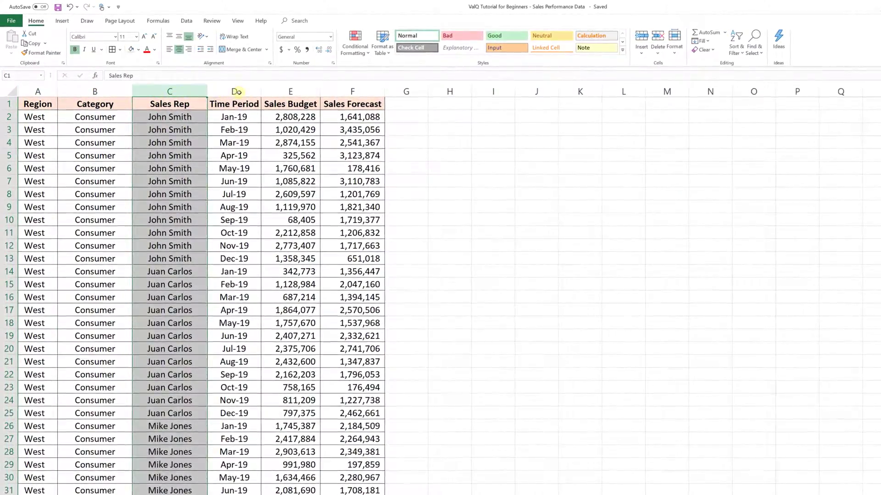
{"action": "left_click", "coordinate": [239, 92]}
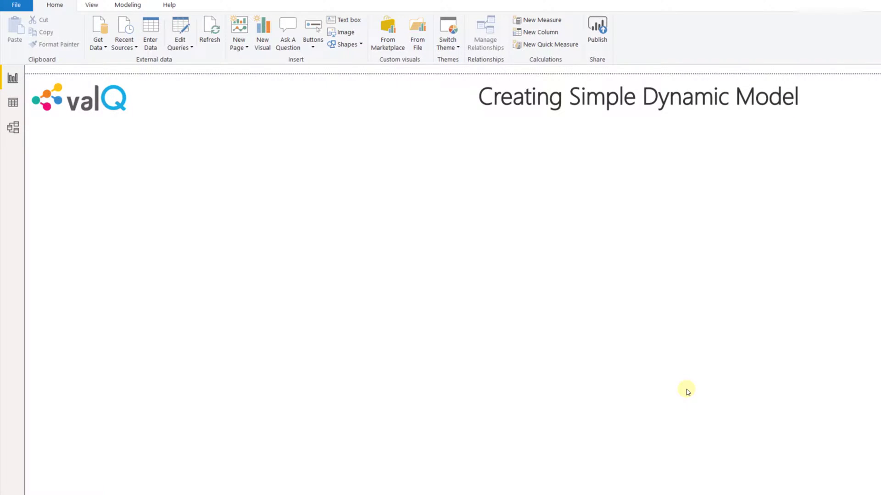
{"action": "left_click", "coordinate": [99, 47]}
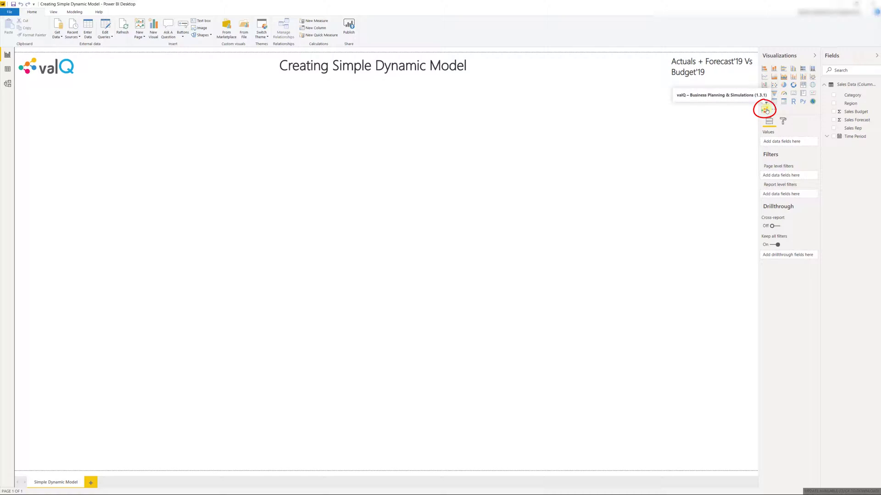
Add a valQ visual and stretch it from the canvas's top-left to bottom-right corner
{"action": "left_click", "coordinate": [765, 110]}
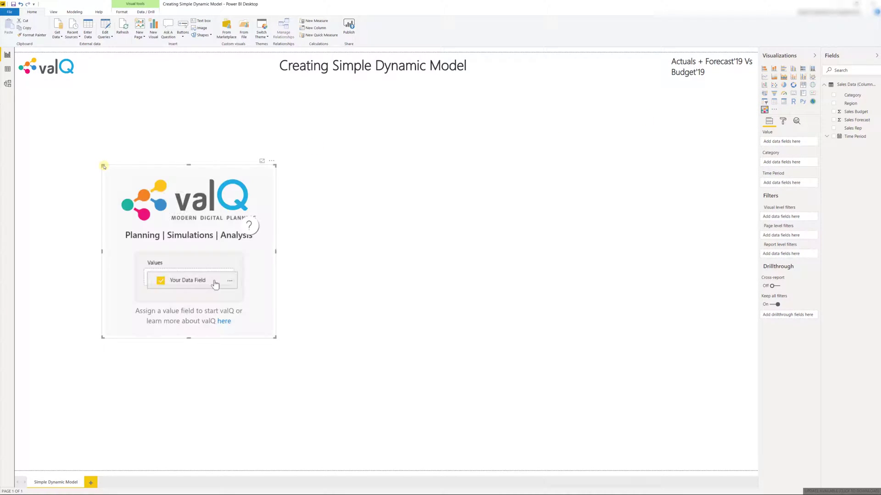
{"action": "left_click_drag", "start_coordinate": [103, 165], "coordinate": [14, 85]}
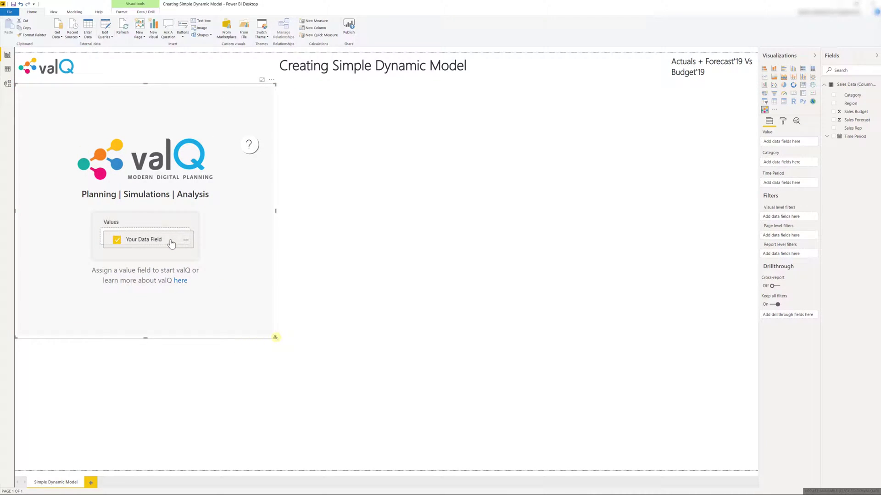
{"action": "left_click_drag", "start_coordinate": [276, 338], "coordinate": [759, 472]}
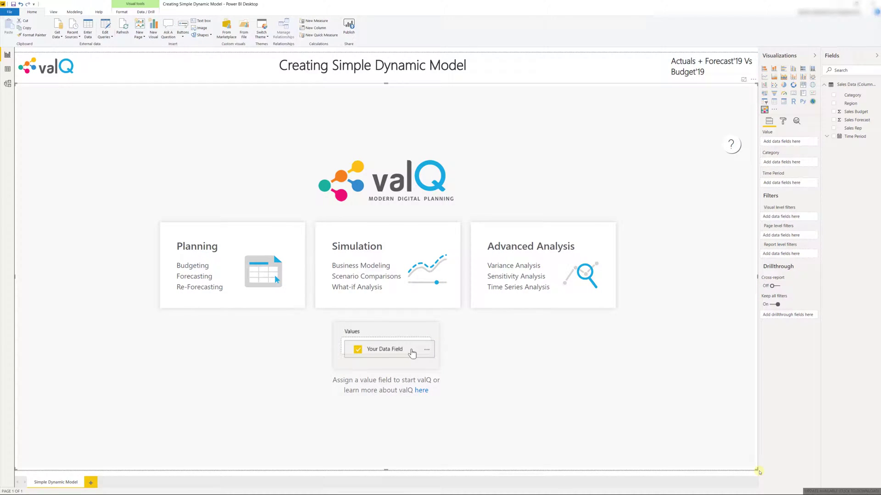
Use Sales Forecast as the valQ value and close the Getting Started dialog
{"action": "left_click", "coordinate": [834, 120]}
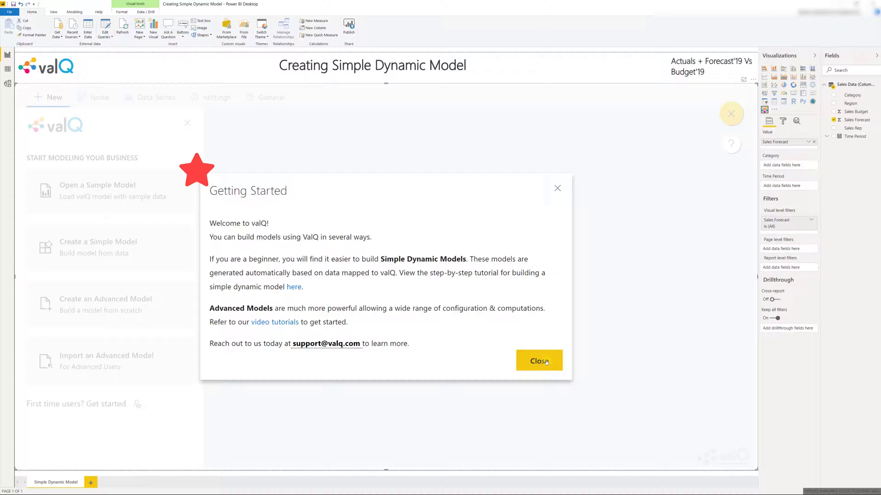
{"action": "left_click", "coordinate": [546, 362]}
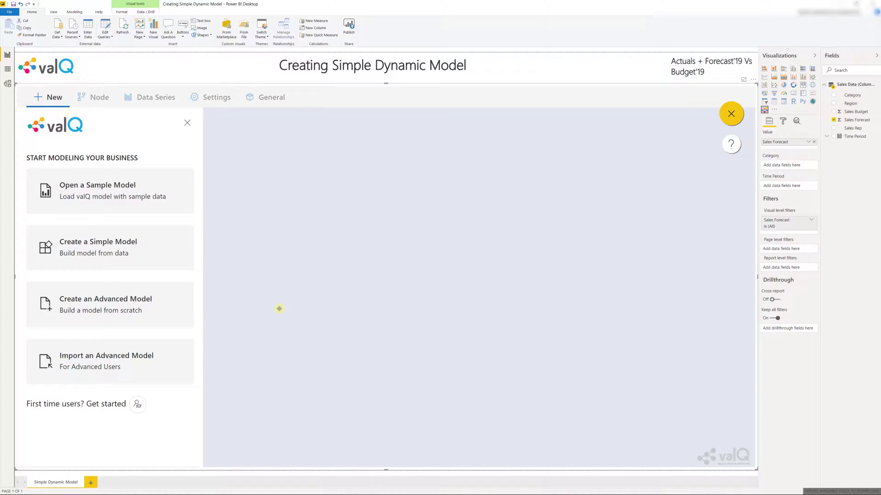
Create a simple model with Region as category, Sales Budget as second value and Time Period as time
{"action": "left_click", "coordinate": [103, 256]}
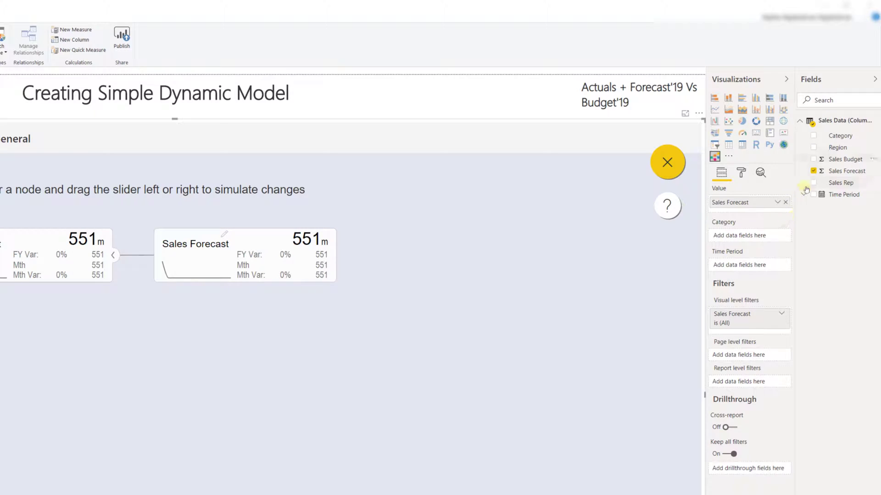
{"action": "left_click_drag", "start_coordinate": [837, 148], "coordinate": [758, 236]}
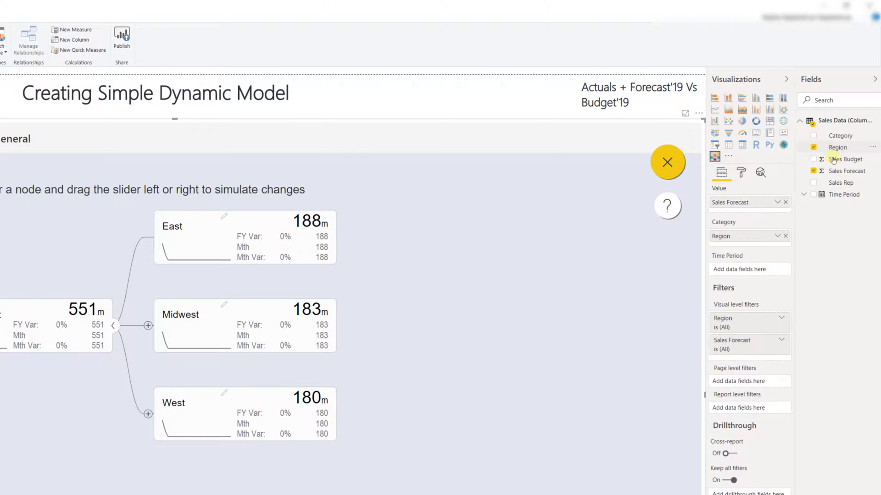
{"action": "left_click_drag", "start_coordinate": [833, 159], "coordinate": [771, 208]}
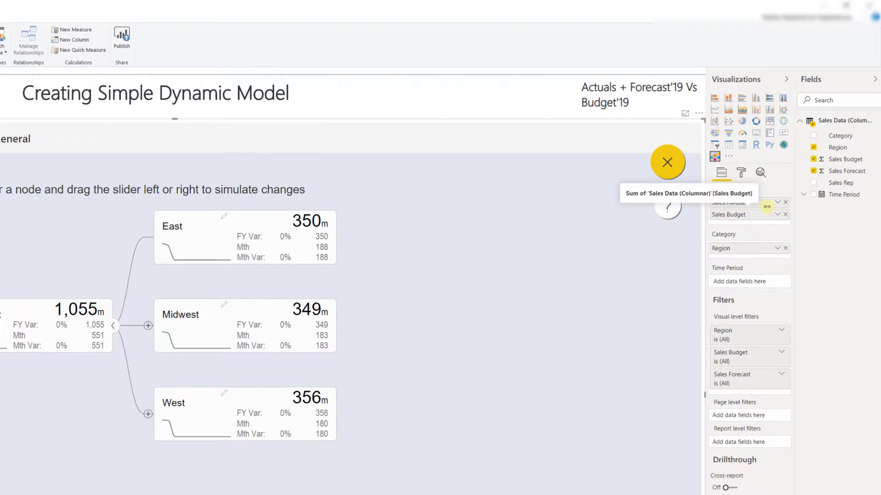
{"action": "left_click_drag", "start_coordinate": [835, 194], "coordinate": [752, 282]}
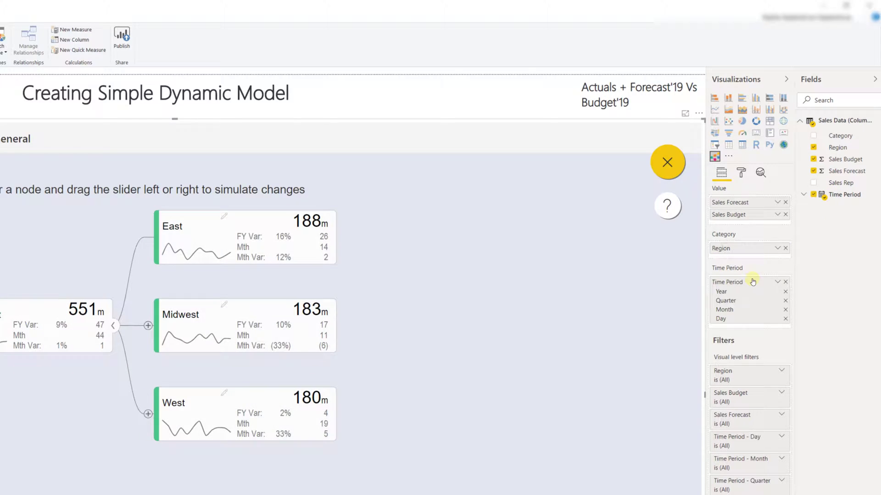
Remove Day from Time Period, leaving Overall Result 551m split into East, Midwest and West
{"action": "left_click", "coordinate": [785, 319]}
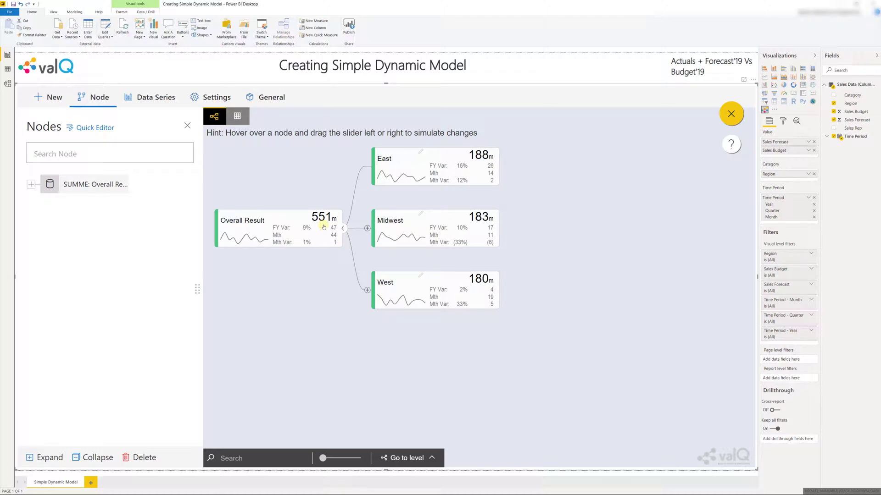
{"action": "mouse_move", "coordinate": [382, 173]}
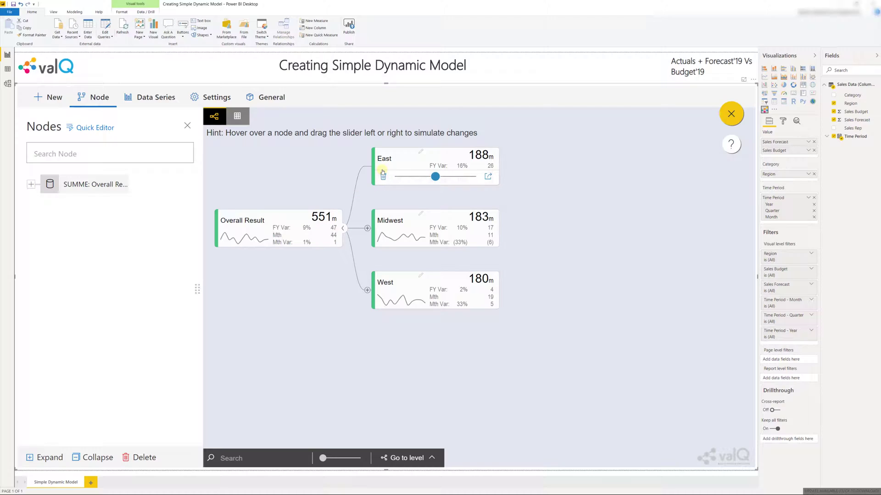
{"action": "mouse_move", "coordinate": [385, 292]}
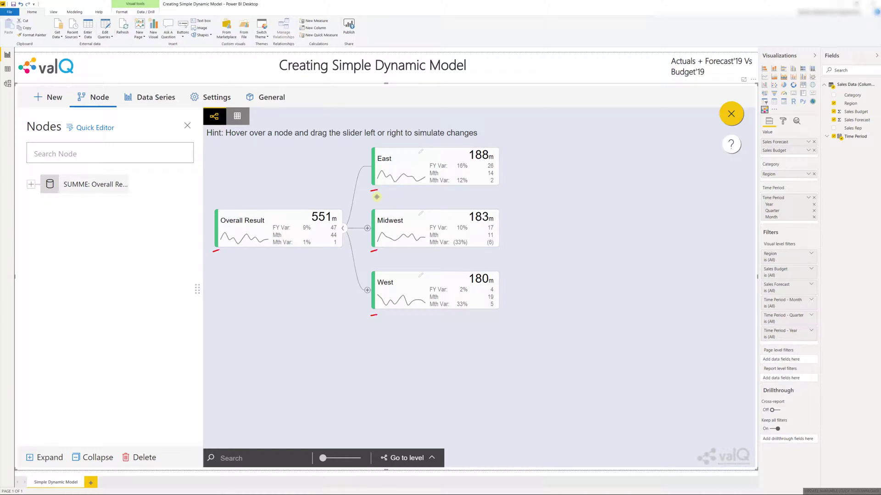
Add Category as a breakdown level and expand Midwest into its product categories
{"action": "left_click", "coordinate": [372, 246]}
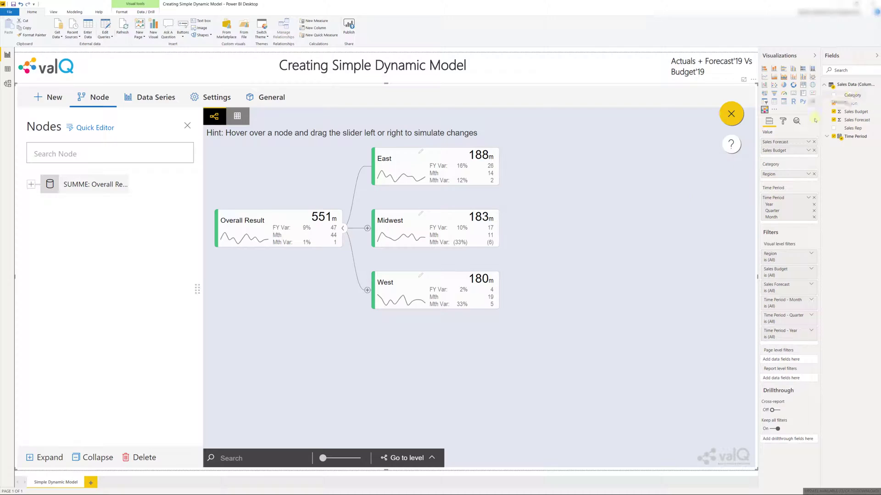
{"action": "left_click_drag", "start_coordinate": [816, 120], "coordinate": [787, 180]}
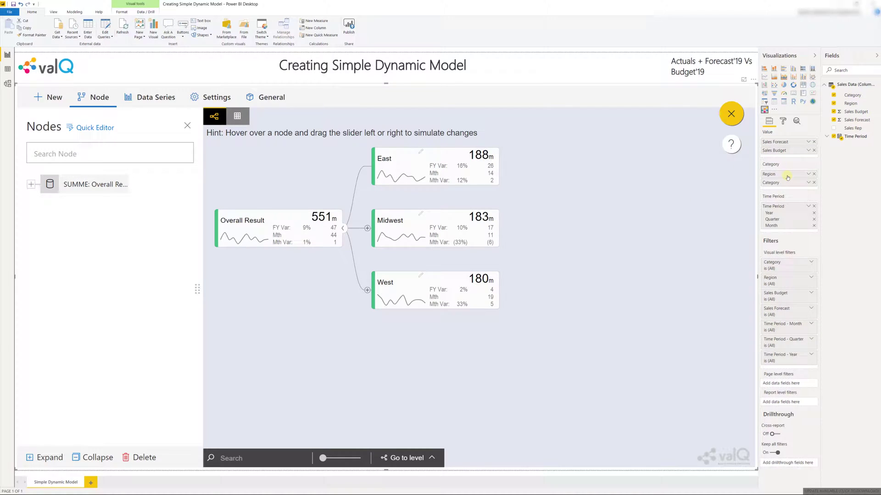
{"action": "left_click", "coordinate": [499, 228]}
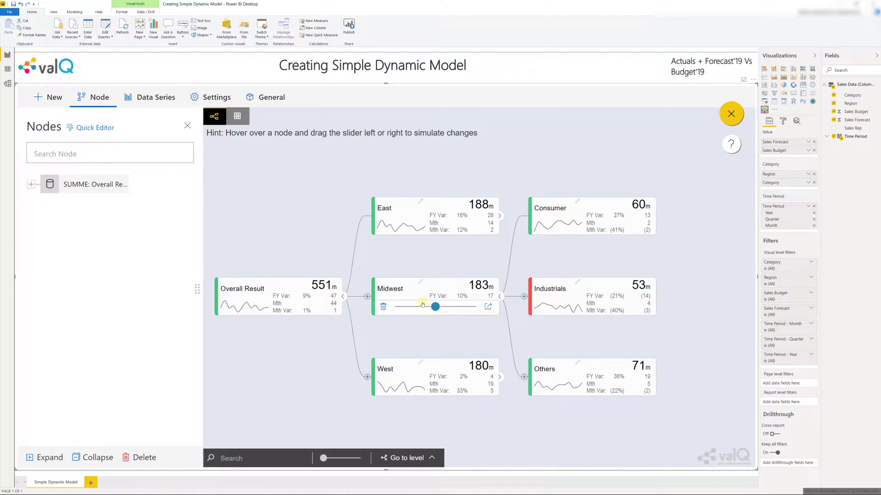
Add Sales Rep as a further level and expand Industrials to its sales reps
{"action": "mouse_move", "coordinate": [543, 222]}
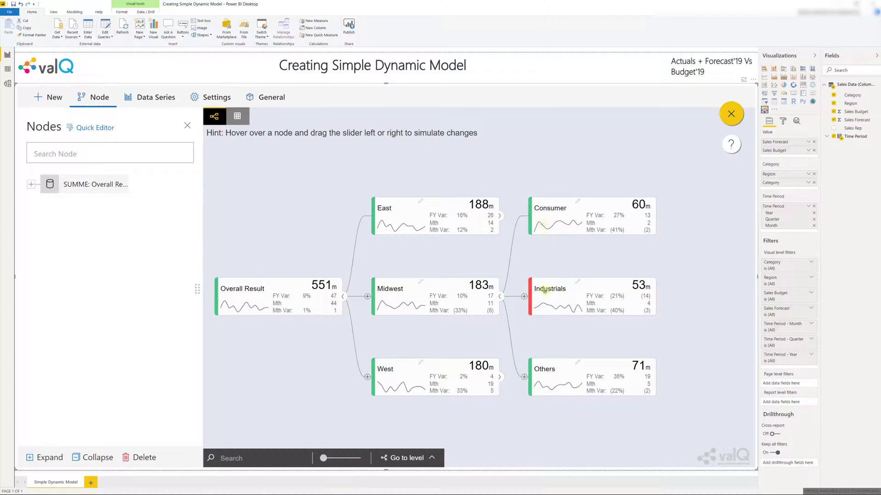
{"action": "mouse_move", "coordinate": [550, 380]}
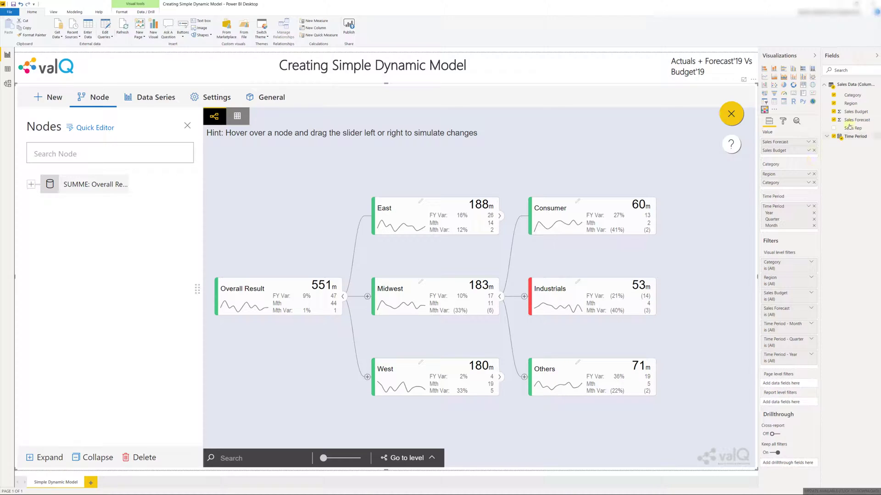
{"action": "left_click_drag", "start_coordinate": [849, 126], "coordinate": [794, 188]}
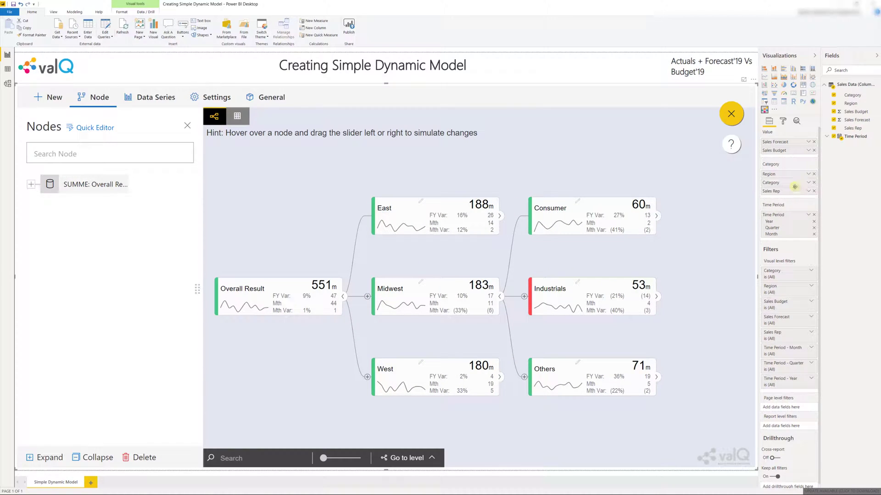
{"action": "left_click", "coordinate": [657, 297]}
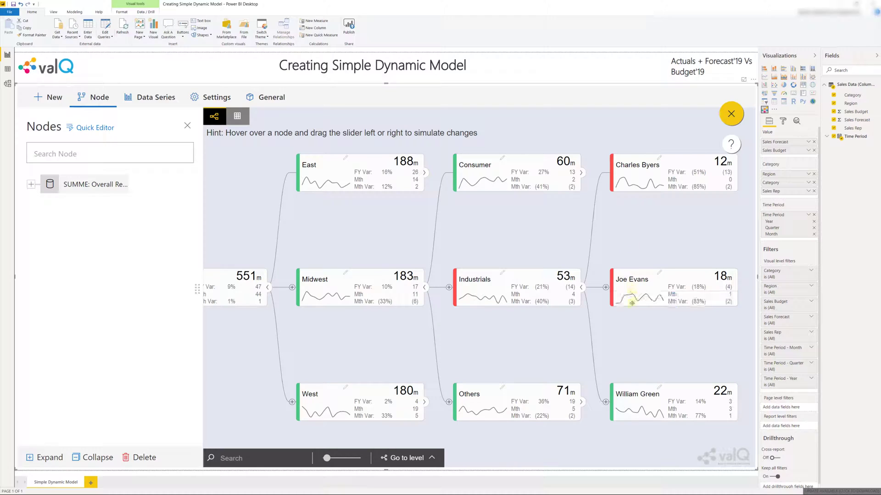
Put Category before Region (Consumer 183m, Industrials 175m, Others 193m), expanding Industrials and Midwest
{"action": "mouse_move", "coordinate": [633, 399]}
{"action": "left_click_drag", "start_coordinate": [785, 184], "coordinate": [783, 173]}
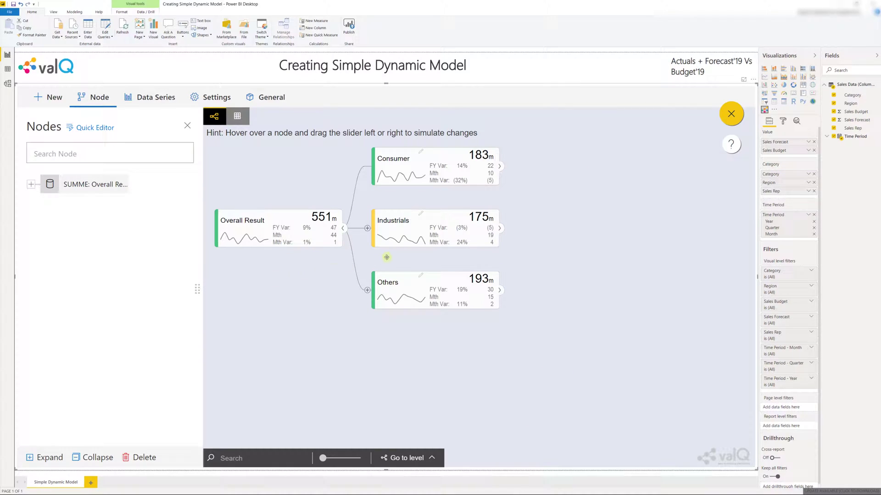
{"action": "left_click", "coordinate": [500, 228]}
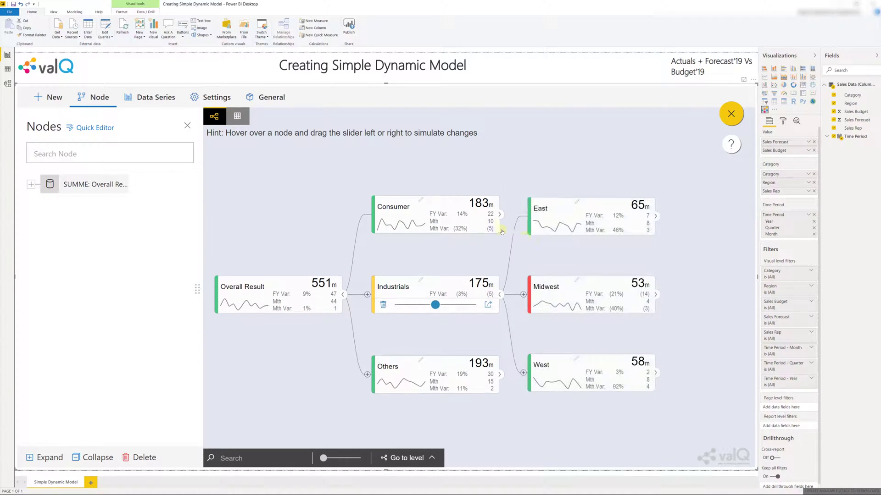
{"action": "left_click", "coordinate": [656, 297]}
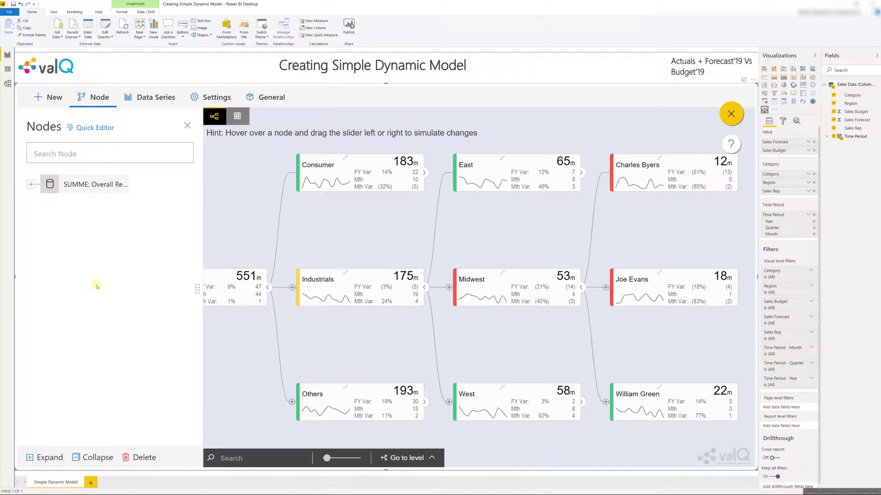
Close the Nodes panel and collapse the scenarios panel so the driver tree fills the visual
{"action": "left_click", "coordinate": [187, 127]}
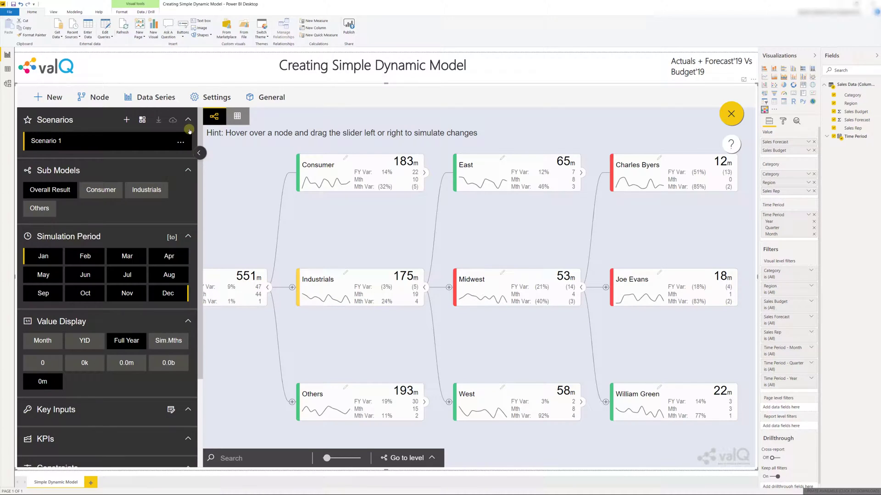
{"action": "left_click", "coordinate": [201, 152]}
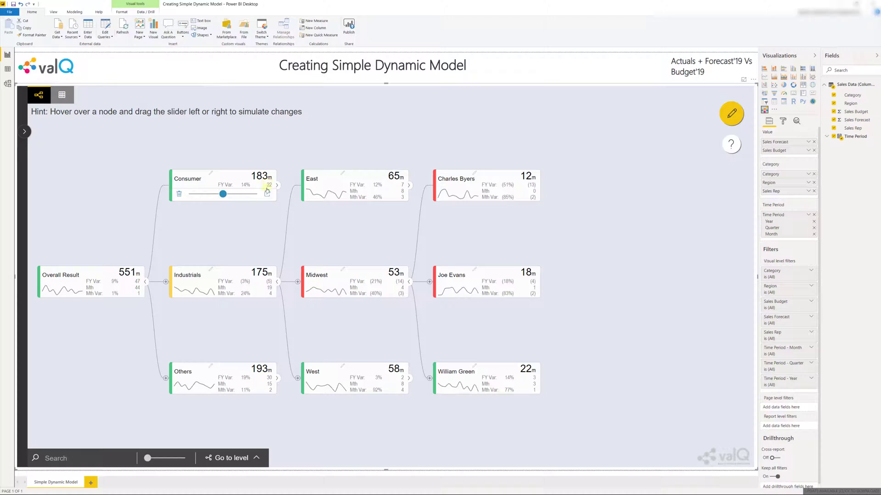
{"action": "mouse_move", "coordinate": [256, 275]}
{"action": "mouse_move", "coordinate": [261, 372]}
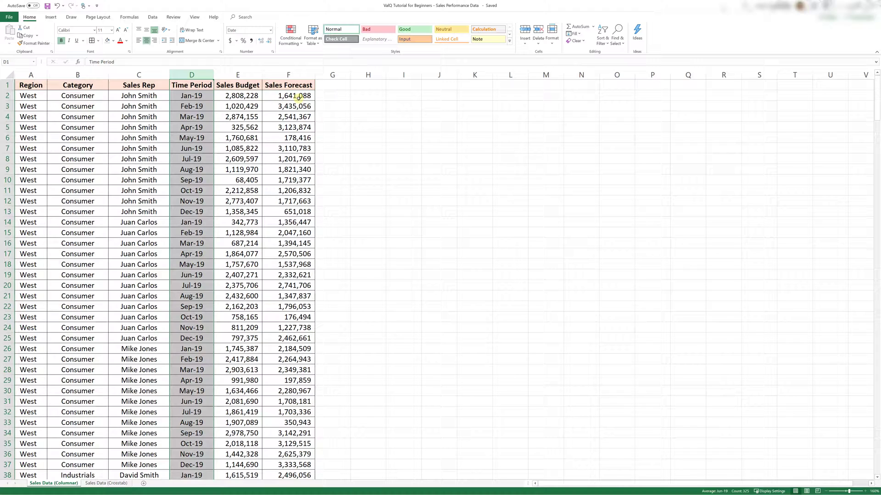
Open the Sales Data (Crosstab) sheet and select its monthly 2019 Forecast and Budget columns
{"action": "left_click", "coordinate": [111, 483]}
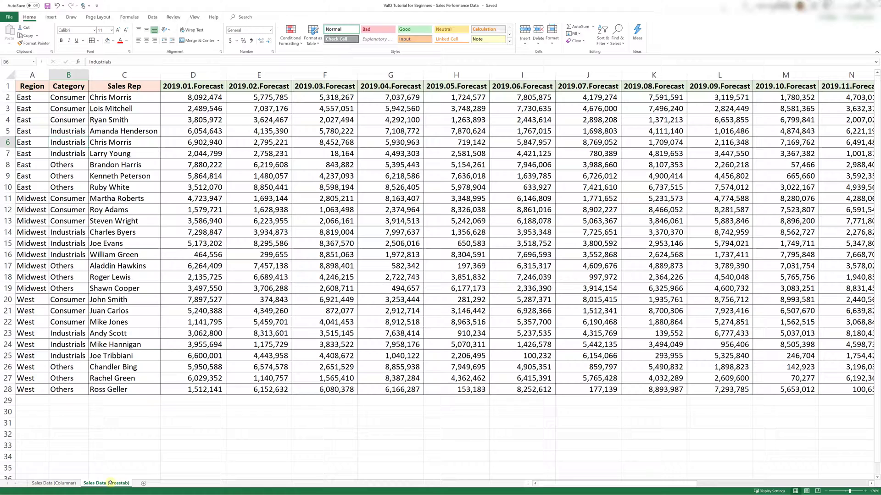
{"action": "left_click", "coordinate": [193, 75]}
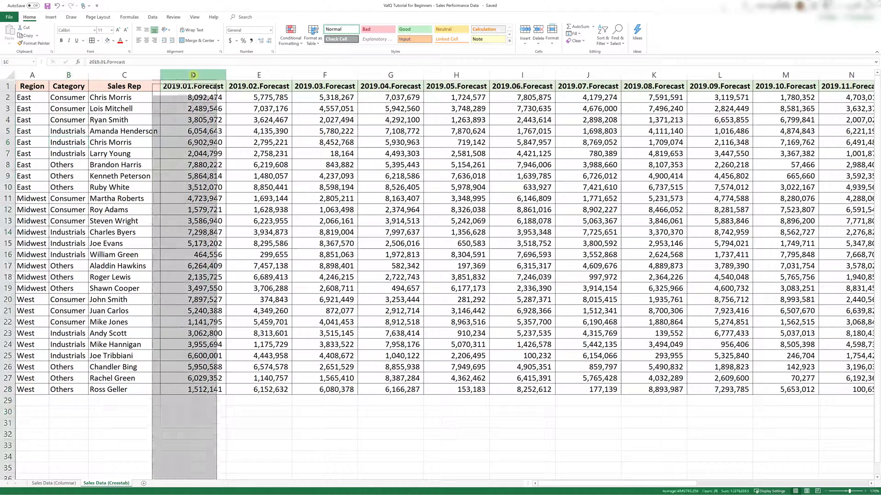
{"action": "key", "text": "shift+Right"}
{"action": "key", "text": "shift+Right"}
{"action": "key", "text": "shift+Right"}
{"action": "key", "text": "shift+Right"}
{"action": "key", "text": "shift+Right"}
{"action": "key", "text": "shift+Right"}
{"action": "key", "text": "shift+Right"}
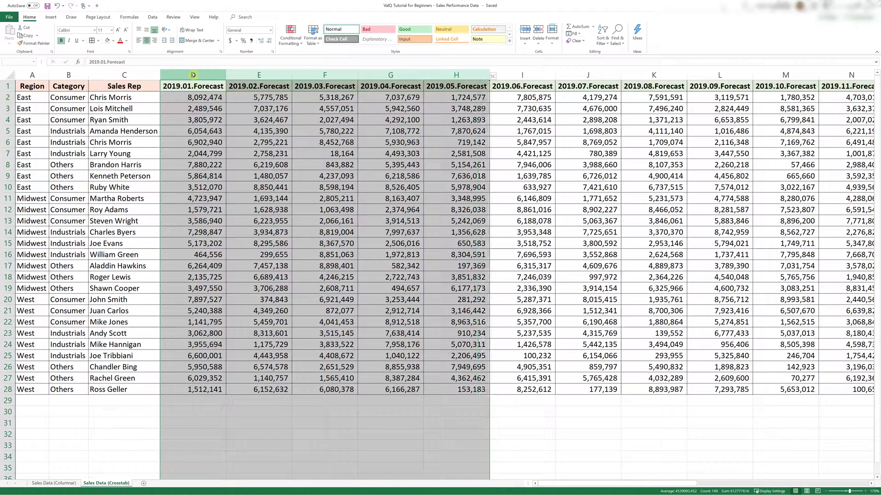
{"action": "key", "text": "shift+Right"}
{"action": "key", "text": "shift+Right"}
{"action": "key", "text": "shift+Right"}
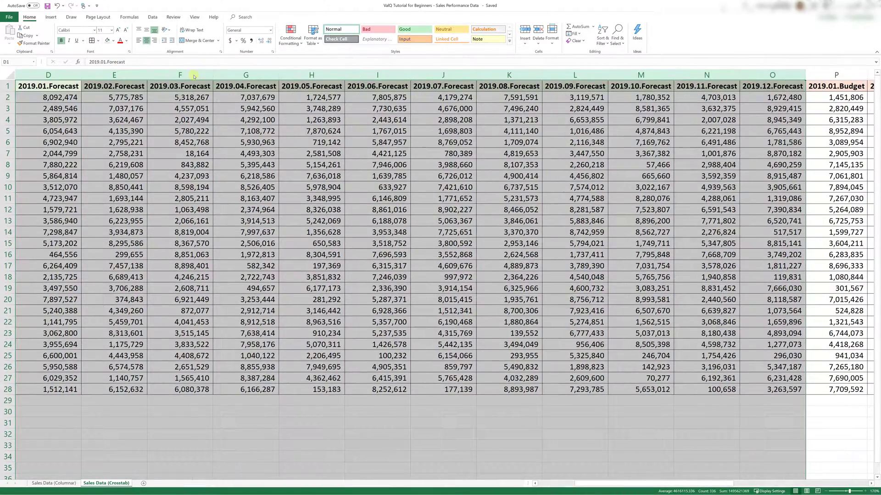
{"action": "left_click", "coordinate": [835, 74]}
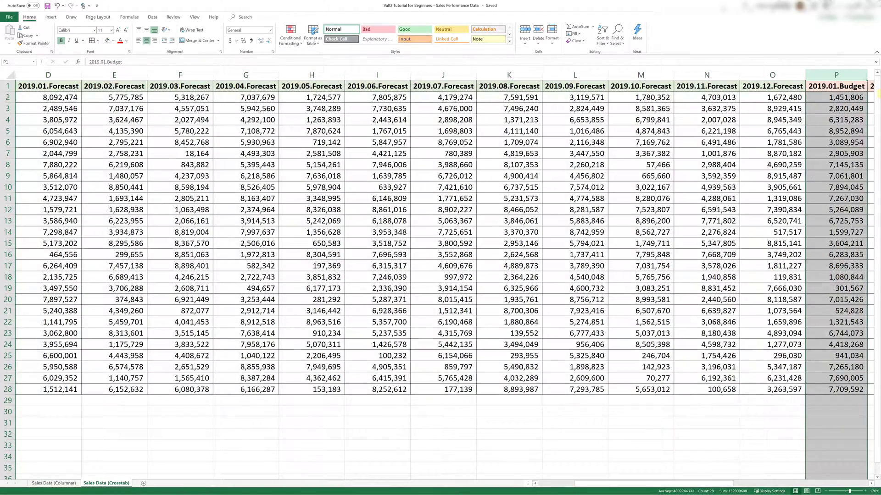
{"action": "left_click_drag", "start_coordinate": [835, 74], "coordinate": [734, 75]}
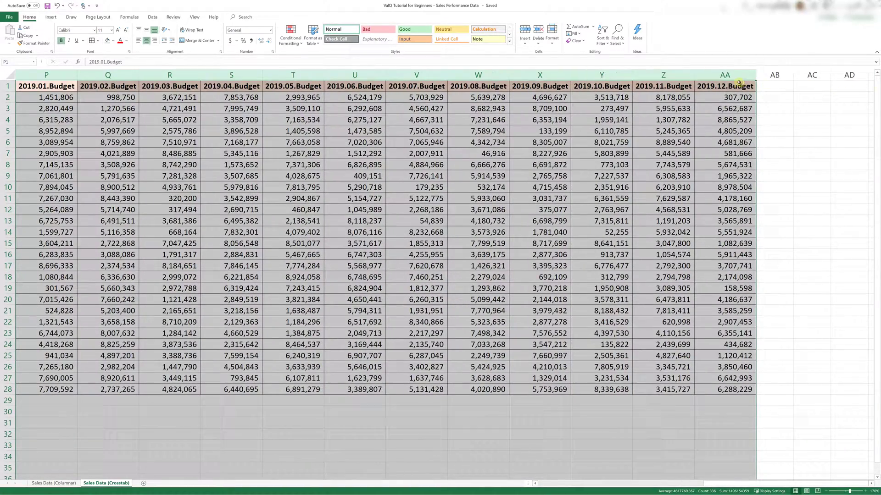